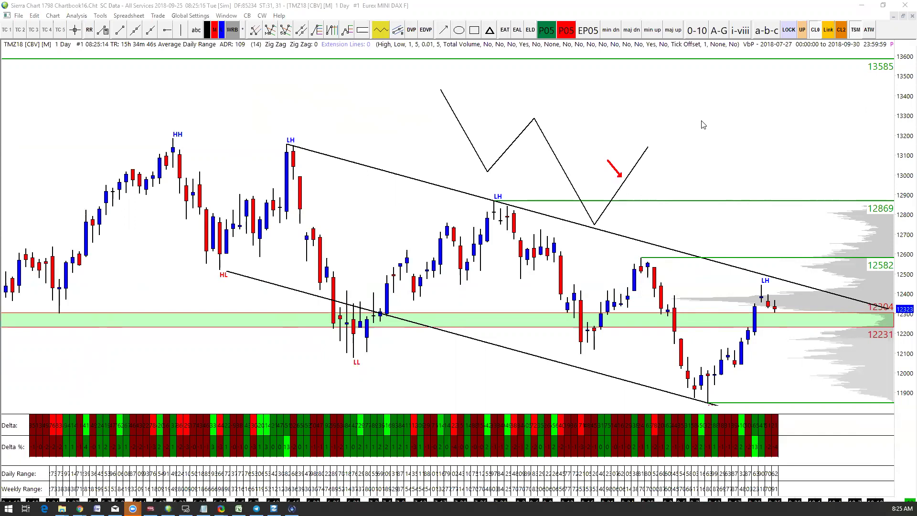
Enlarge the daily chart, then place a horizontal level at the LH high, move it and remove it.
key("alt+Tab")
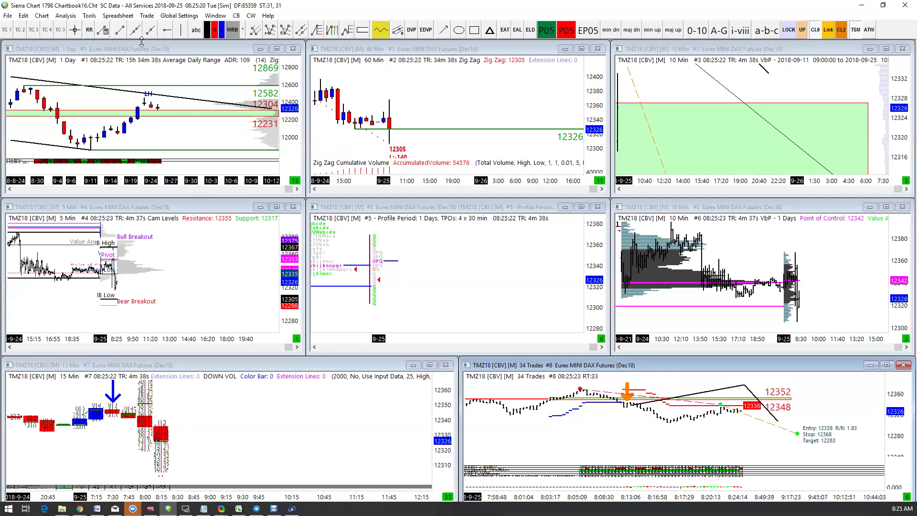
double_click(87, 50)
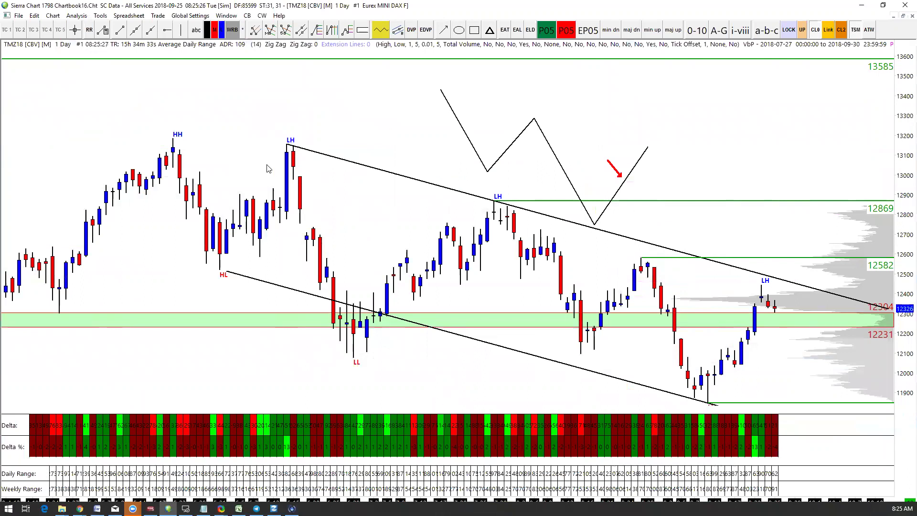
left_click(167, 30)
left_click(288, 144)
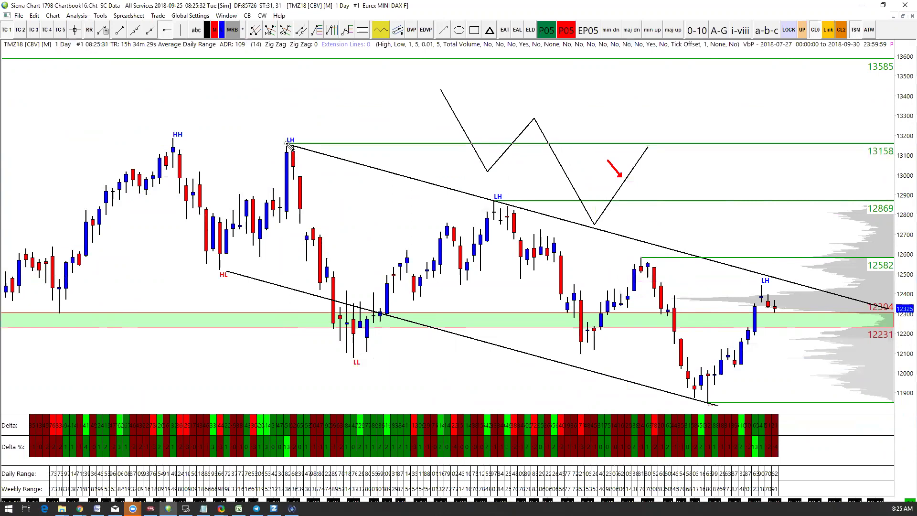
left_click_drag(301, 149, 388, 209)
key("Escape")
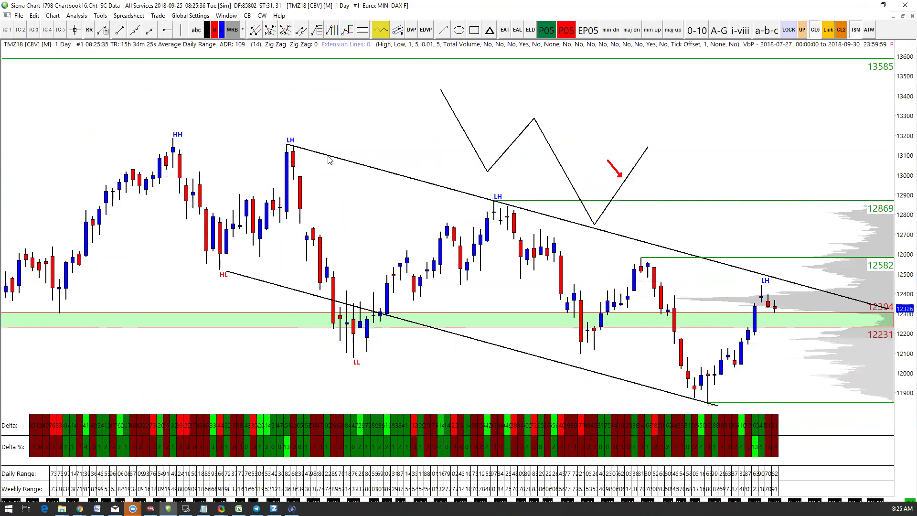
Select and deselect the downward channel, then pan the daily chart left and up.
left_click(493, 203)
key("Escape")
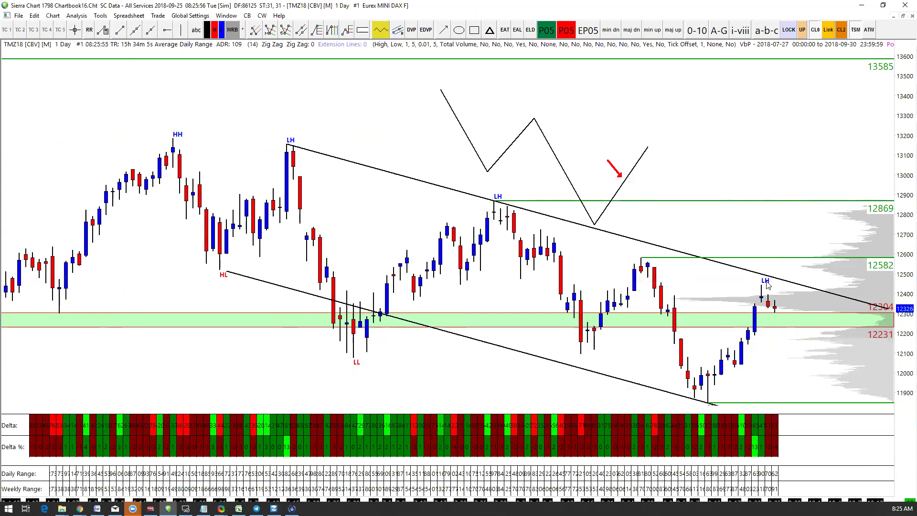
left_click_drag(765, 131, 730, 111)
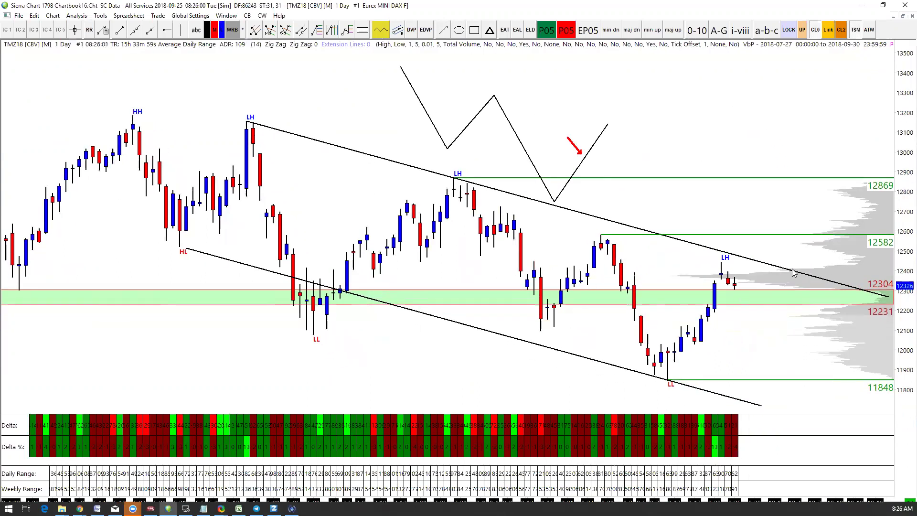
left_click(766, 261)
Add a horizontal level at the latest LH high, adjust it to 12442, then delete it.
left_click(722, 264)
left_click_drag(722, 264, 722, 263)
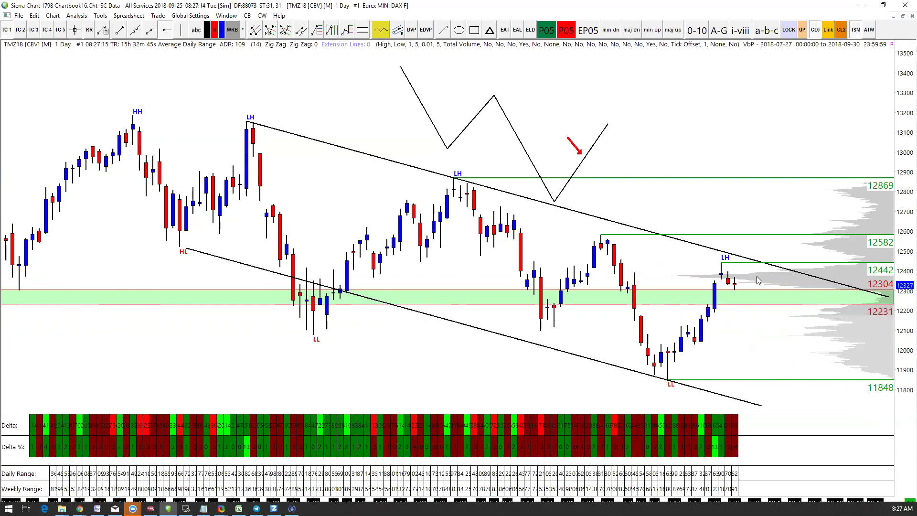
key("Delete")
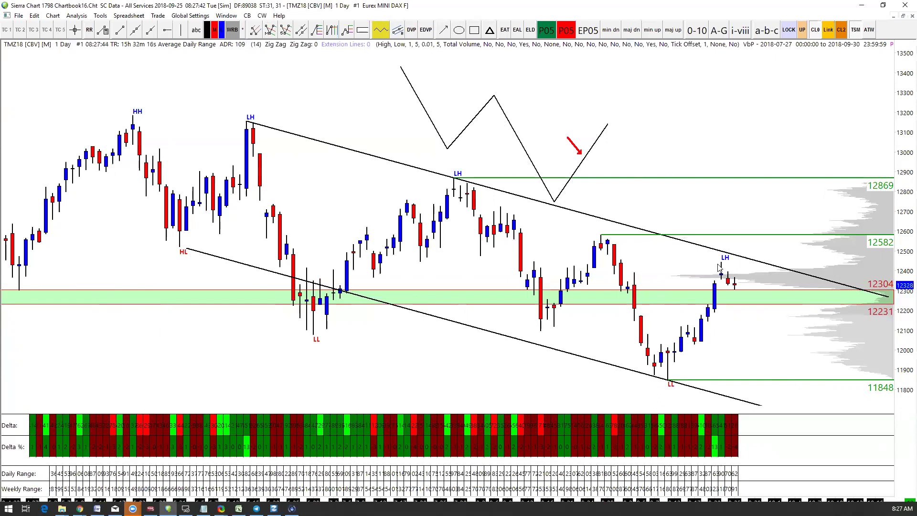
Move back through the 60-minute Zig Zag swings toward 11848, then show the 10-minute volume-profile chart.
key("ctrl+Tab")
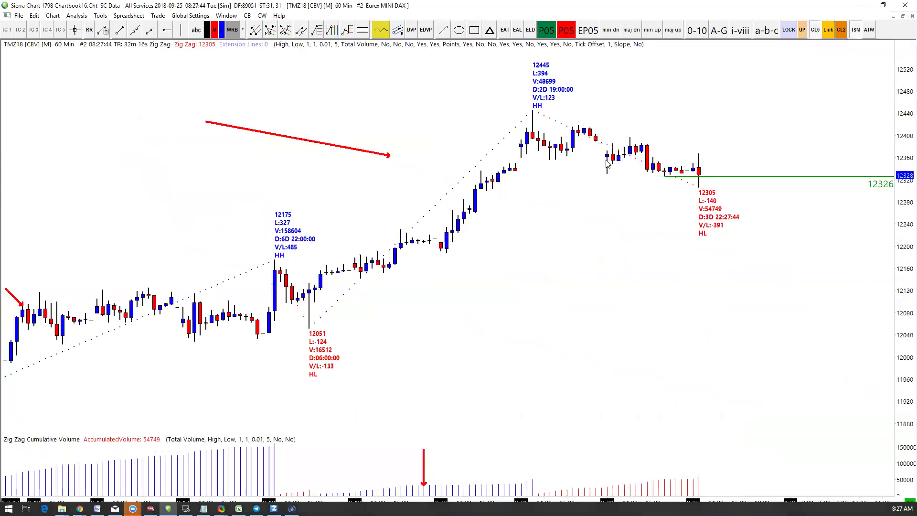
scroll(712, 242, "up", 5)
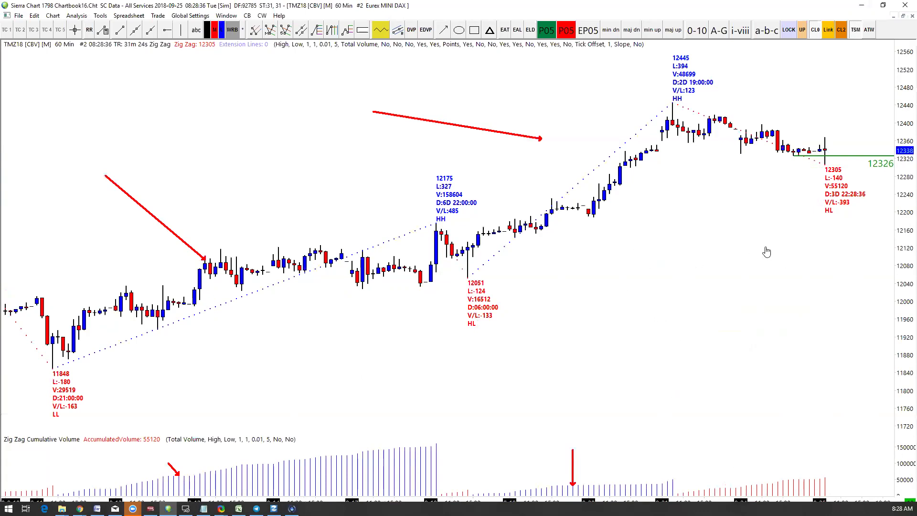
left_click_drag(770, 252, 733, 237)
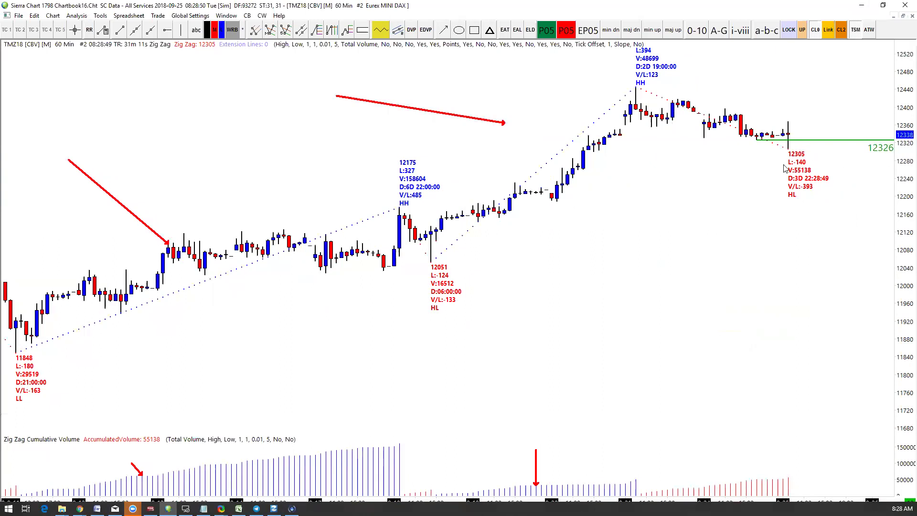
key("ctrl+Tab")
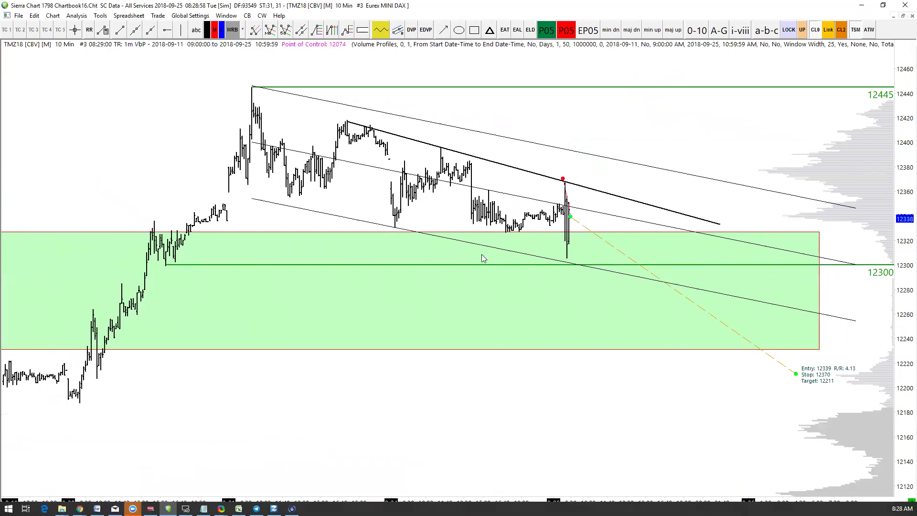
Draw a red arrow from the 10-minute channel down into the green zone, then show the 5-minute chart.
scroll(631, 211, "down", 4)
scroll(668, 208, "up", 2)
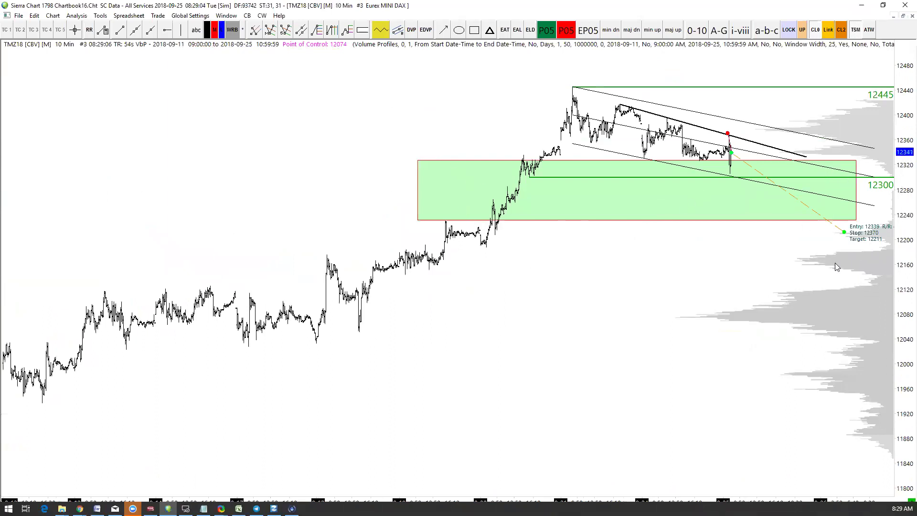
scroll(413, 403, "down", 3)
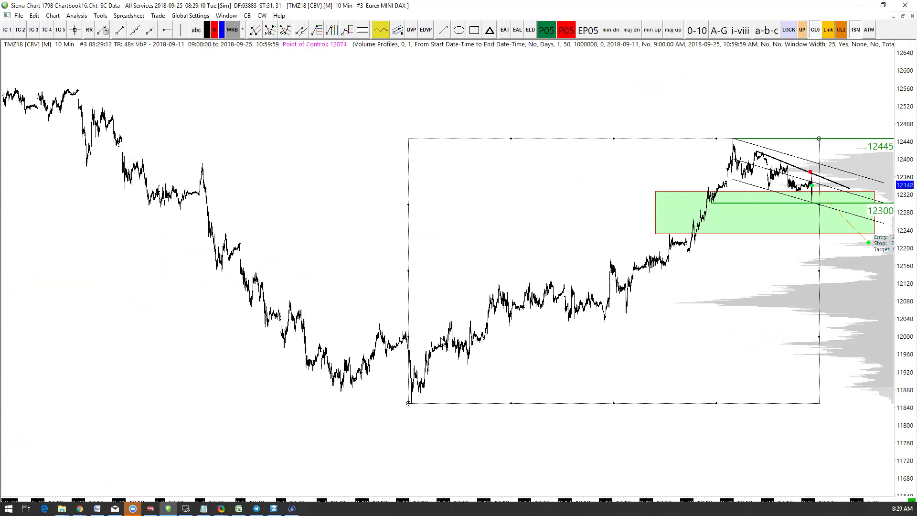
scroll(772, 86, "up", 3)
scroll(873, 286, "up", 2)
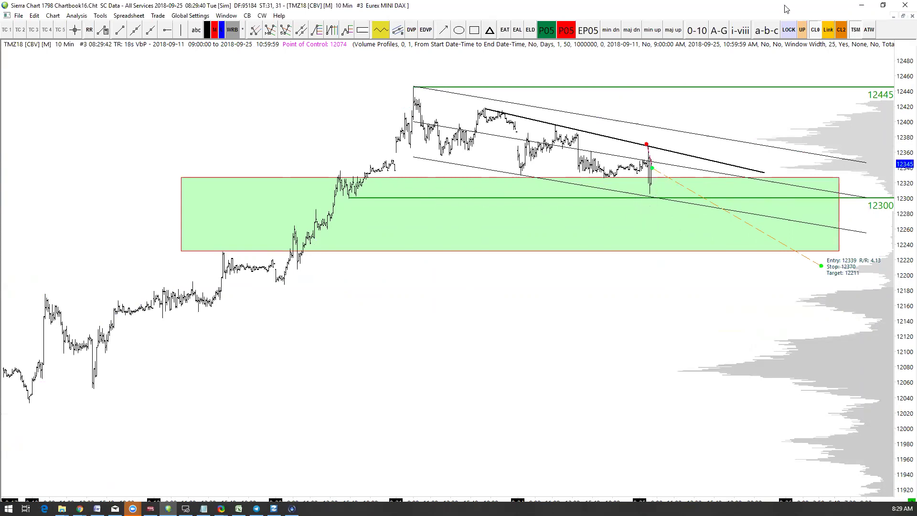
left_click_drag(853, 73, 816, 125)
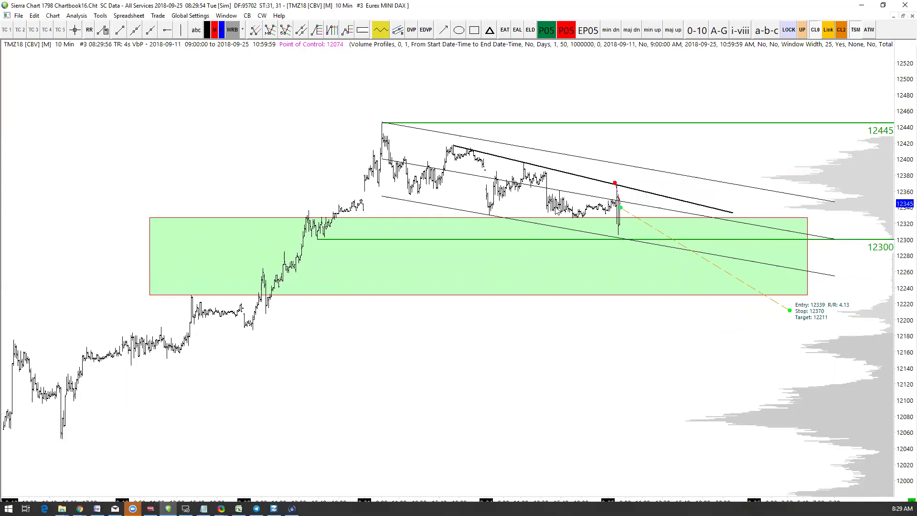
left_click(448, 29)
mouse_move(622, 239)
left_mouse_down()
mouse_move(640, 305)
mouse_move(638, 297)
left_mouse_up()
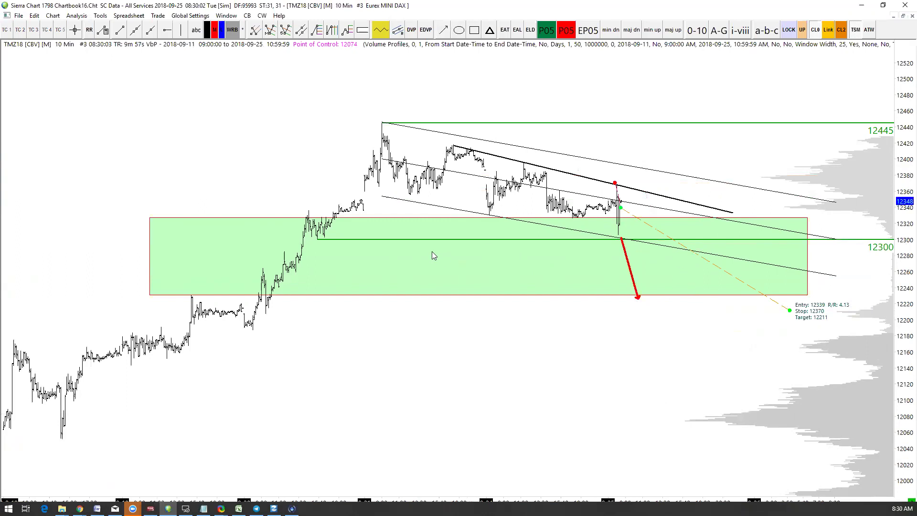
key("ctrl+Tab")
key("Up")
key("Up")
key("Up")
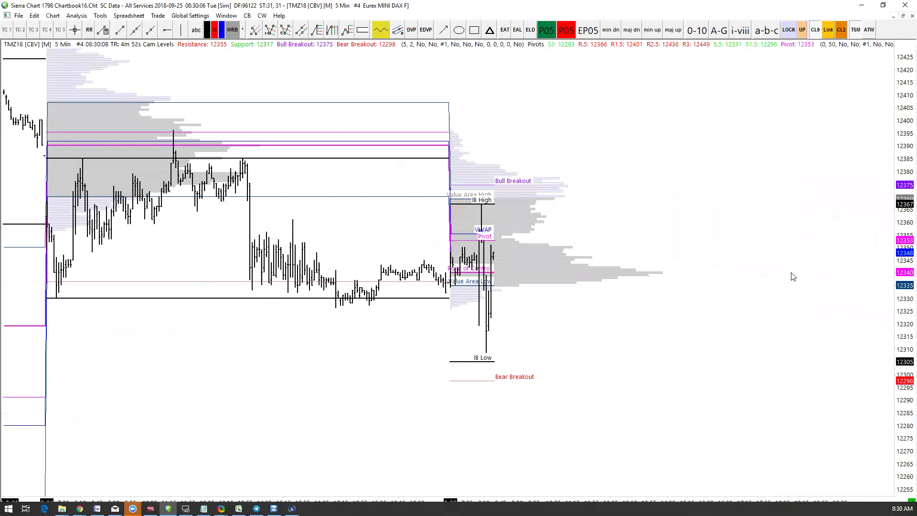
scroll(682, 181, "up", 5)
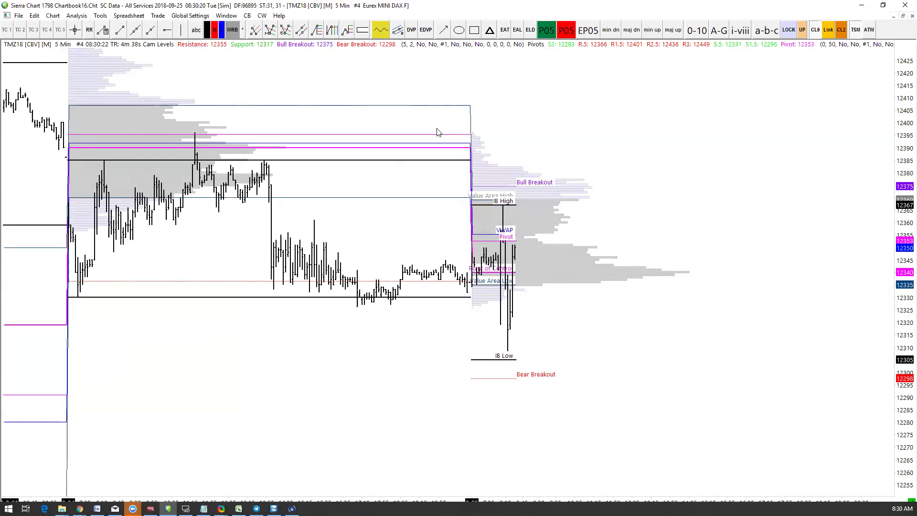
left_click(229, 15)
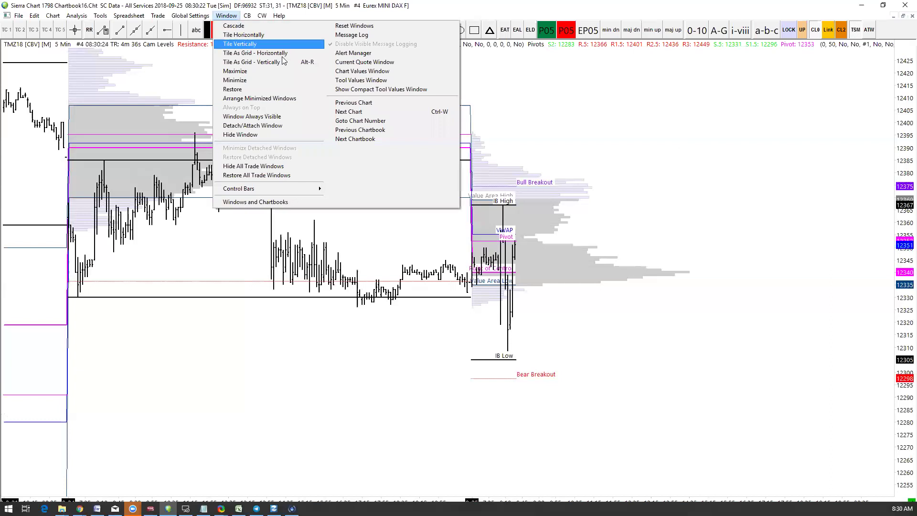
left_click(362, 70)
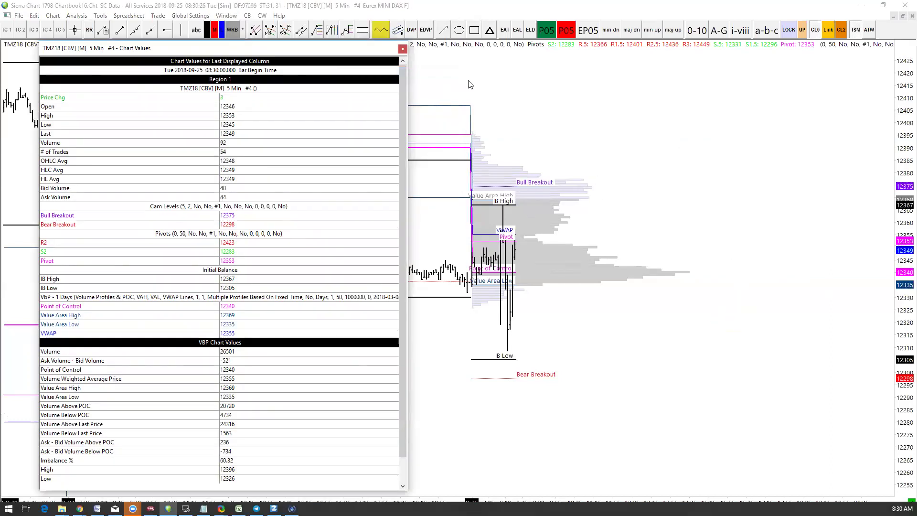
left_click(403, 49)
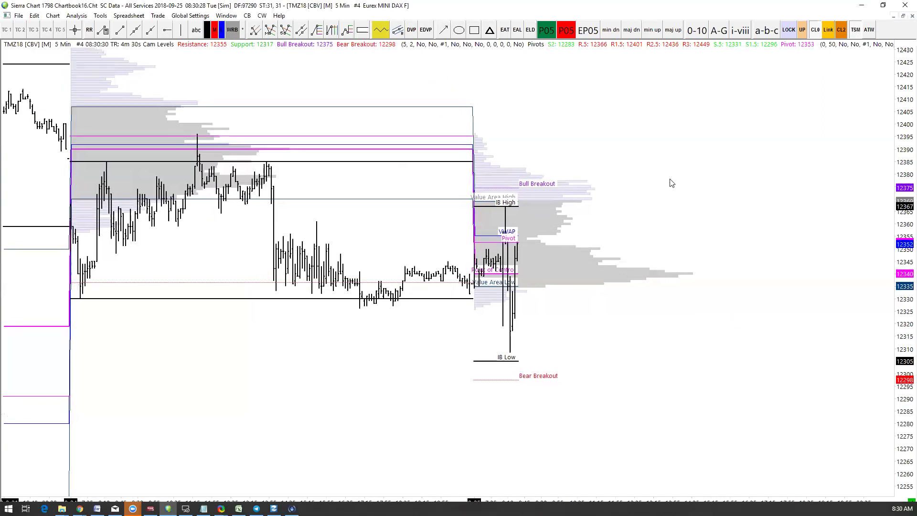
Switch to the 30-minute TPO profile chart and zoom in on the recent profiles.
key("ctrl+Tab")
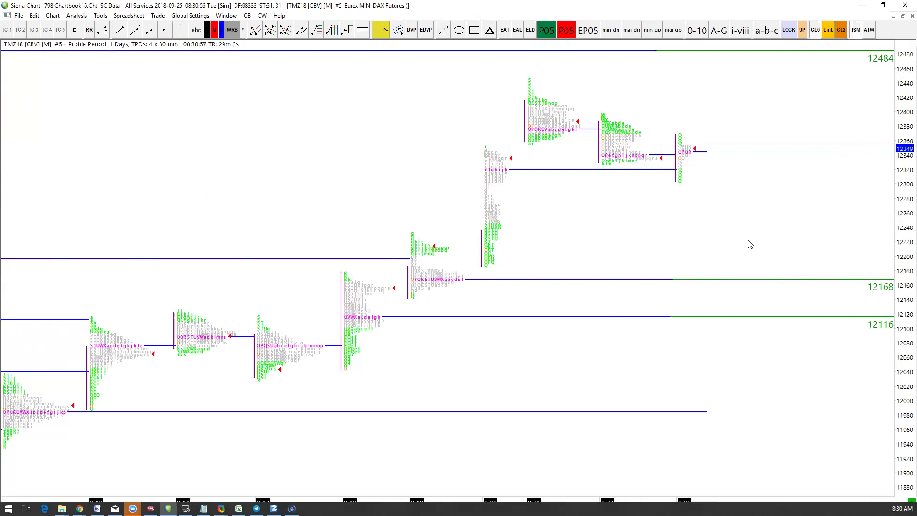
scroll(732, 236, "up", 2)
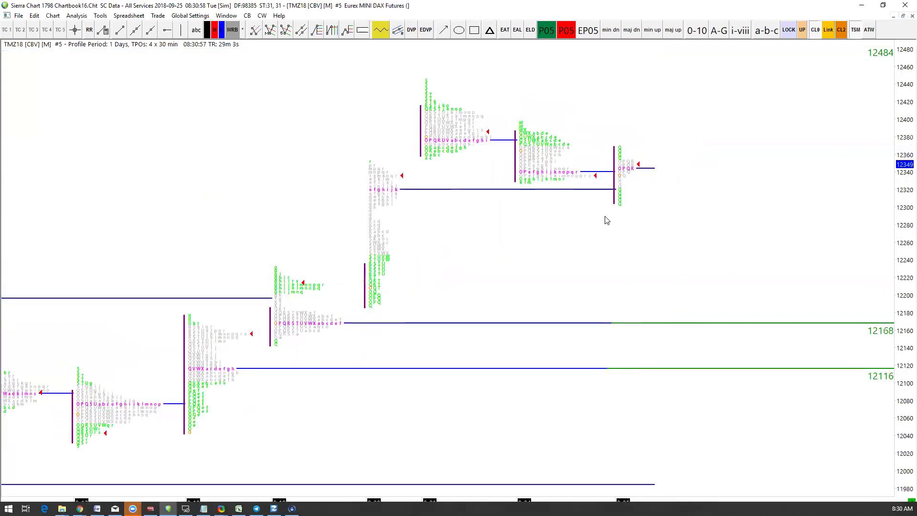